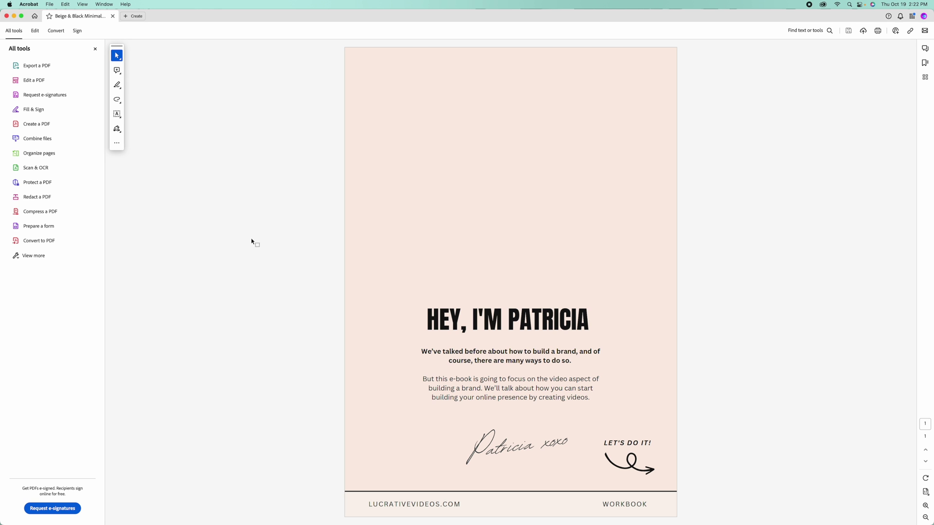
Activate the Add rich media Video tool from the full tools list
{"action": "left_click", "coordinate": [30, 256]}
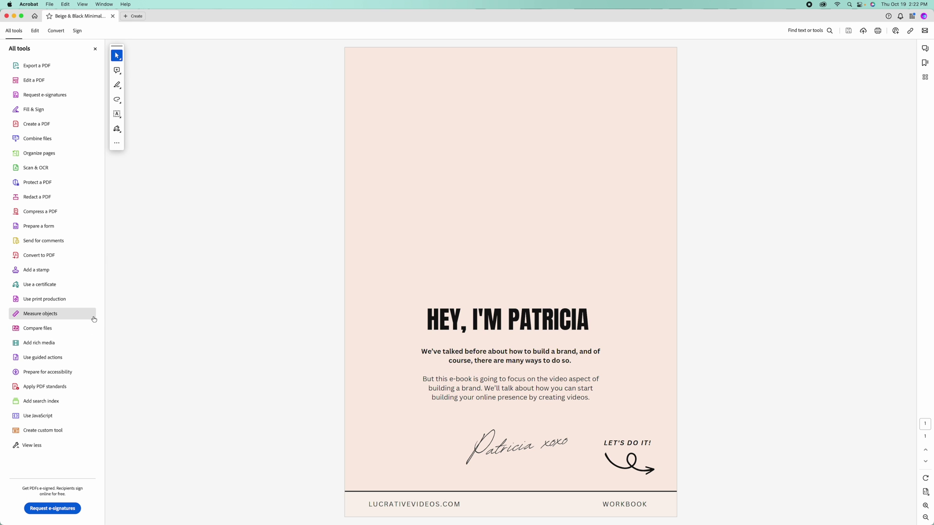
{"action": "left_click", "coordinate": [22, 348]}
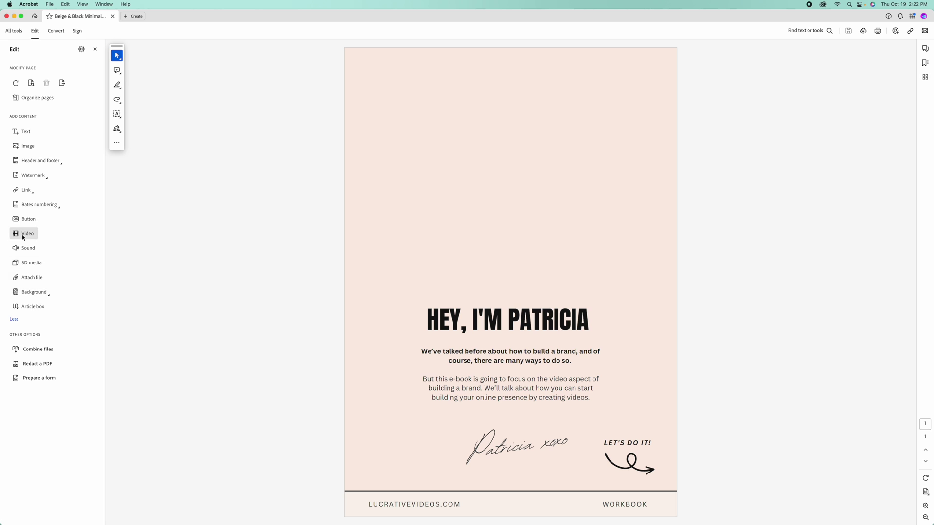
{"action": "left_click", "coordinate": [22, 235]}
Draw the video area above the heading and load PK homepage.mp4 as its video
{"action": "left_click_drag", "start_coordinate": [405, 127], "coordinate": [618, 268]}
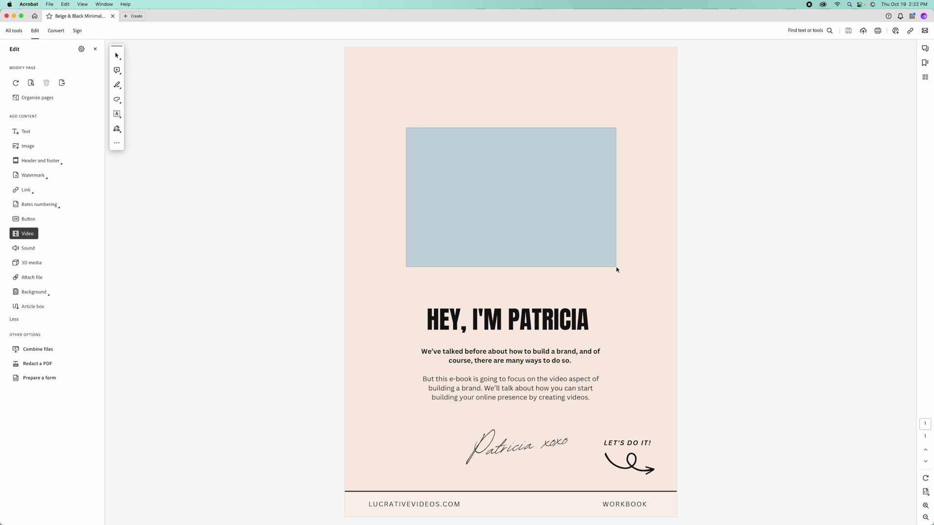
{"action": "left_click_drag", "start_coordinate": [618, 267], "coordinate": [618, 267]}
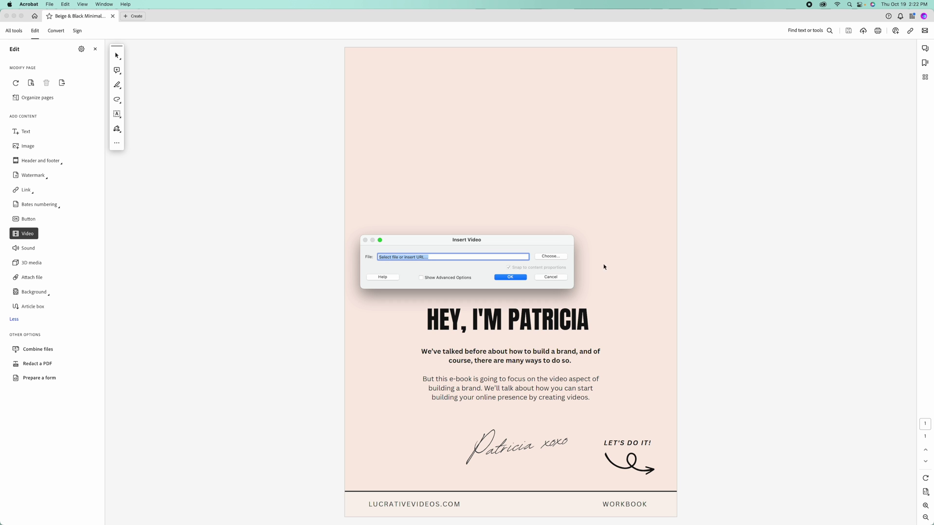
{"action": "left_click", "coordinate": [550, 258]}
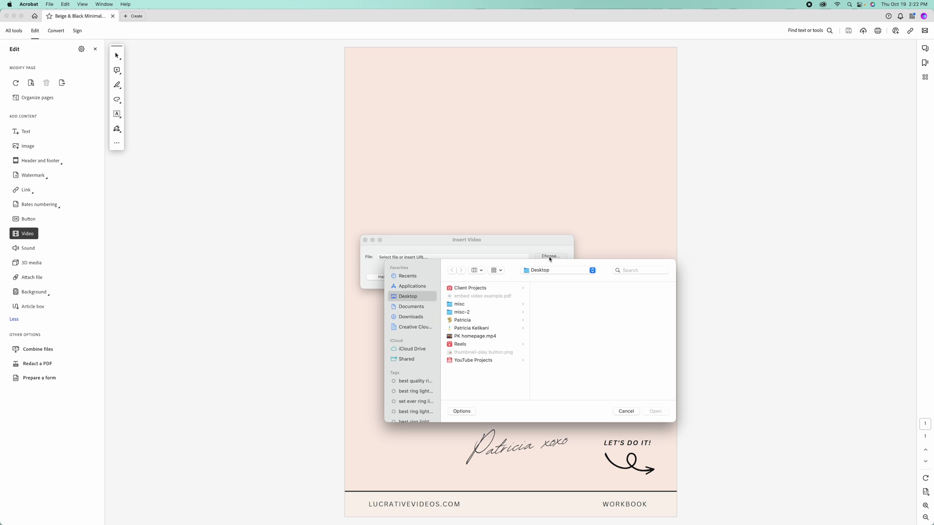
{"action": "left_click", "coordinate": [473, 337]}
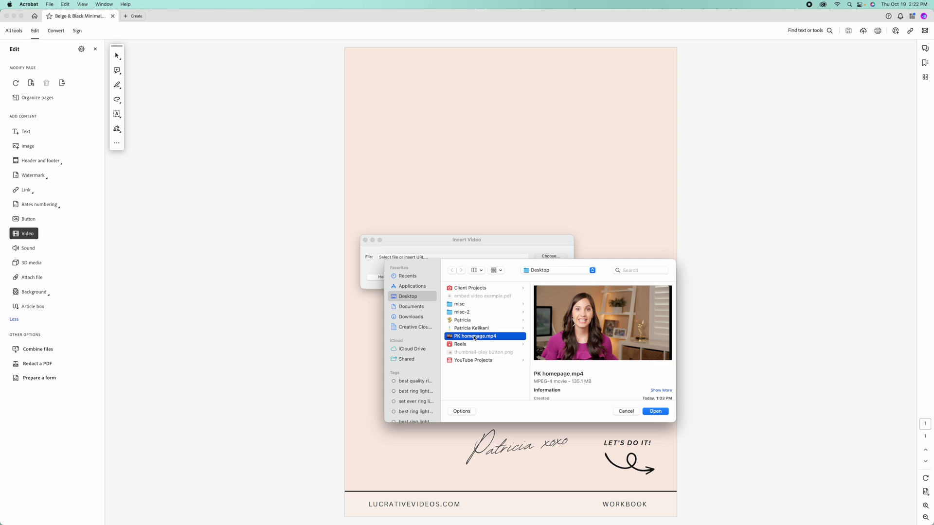
{"action": "left_click", "coordinate": [654, 413]}
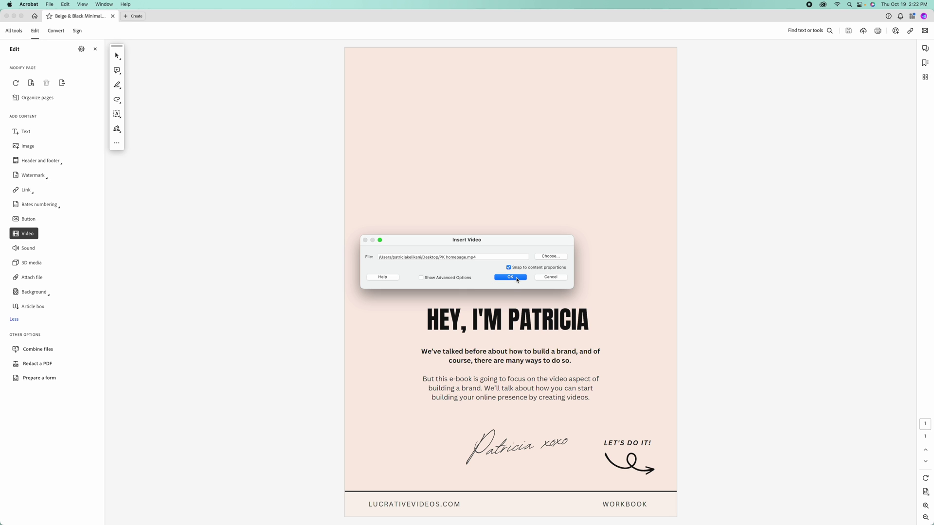
Confirm the first Insert Video attempt, then discard the placed video
{"action": "left_click", "coordinate": [518, 279]}
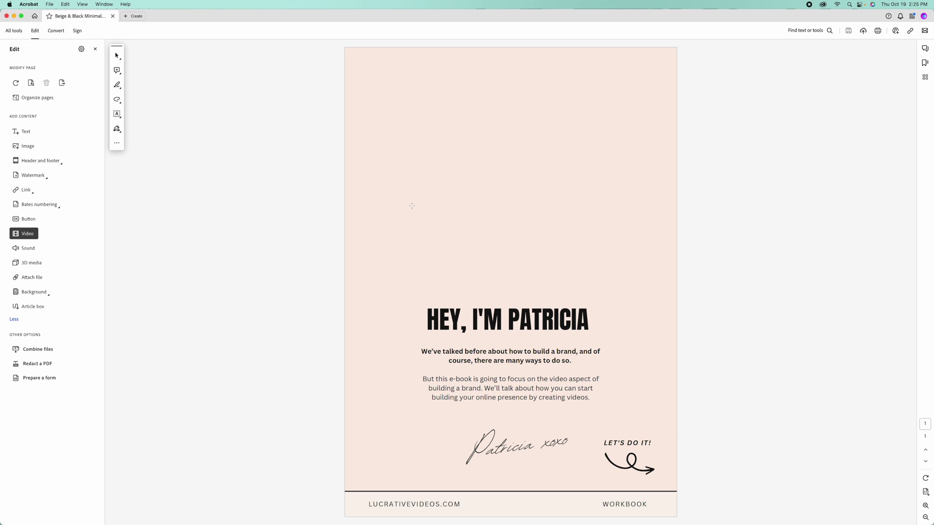
Redraw the video area above the heading and load PK homepage.mp4 again
{"action": "left_click_drag", "start_coordinate": [414, 150], "coordinate": [614, 269]}
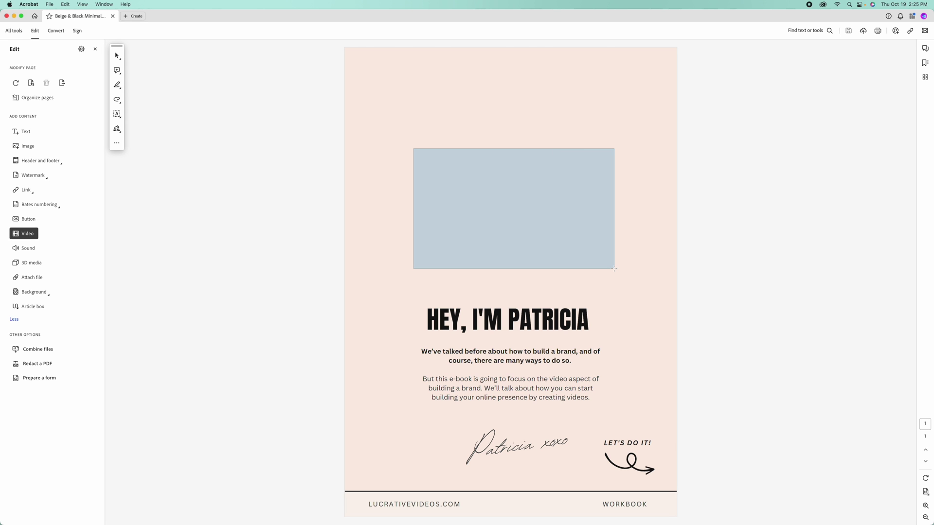
{"action": "left_click", "coordinate": [552, 258]}
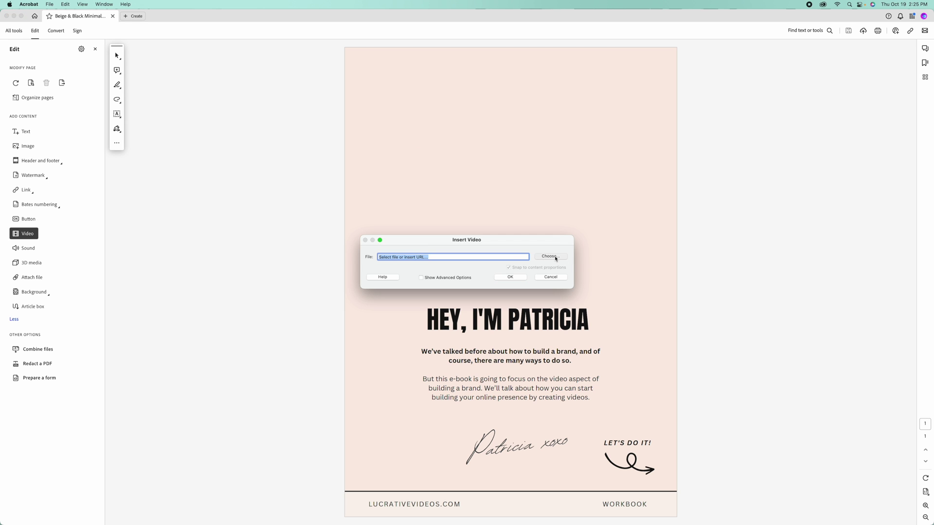
{"action": "left_click", "coordinate": [470, 336]}
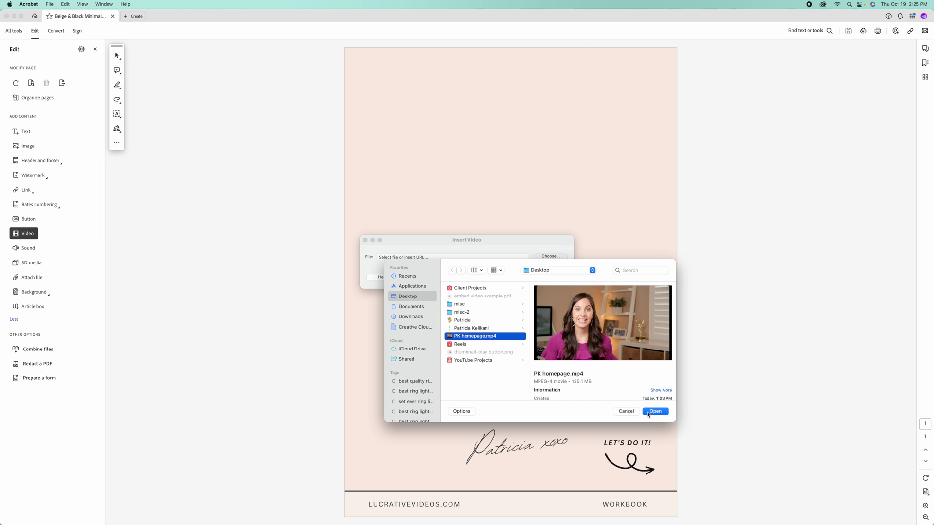
{"action": "left_click", "coordinate": [656, 411]}
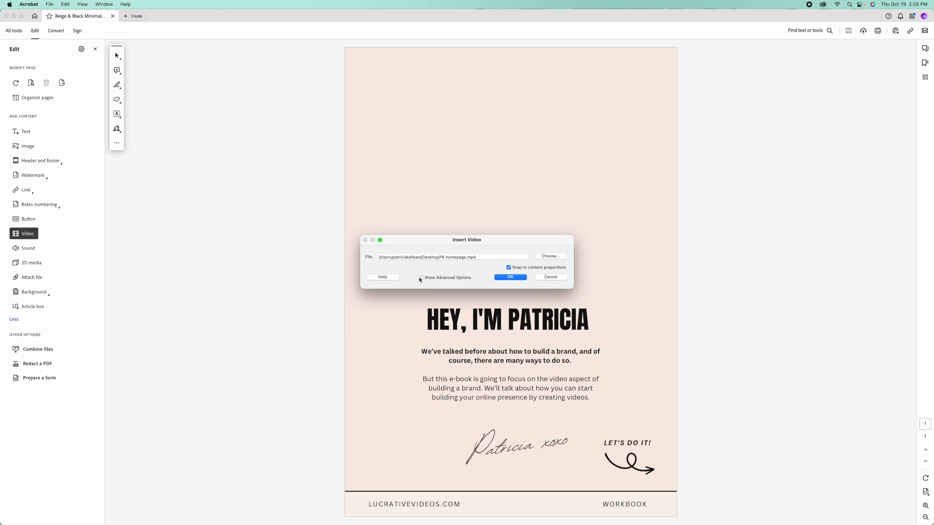
Show advanced options, choose Create poster from file, and browse for the poster
{"action": "left_click", "coordinate": [361, 296]}
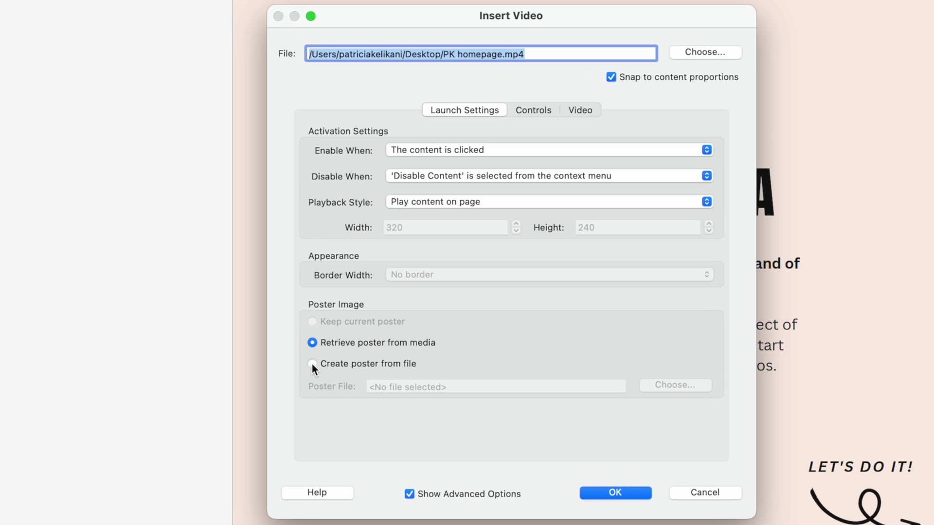
{"action": "left_click", "coordinate": [311, 364]}
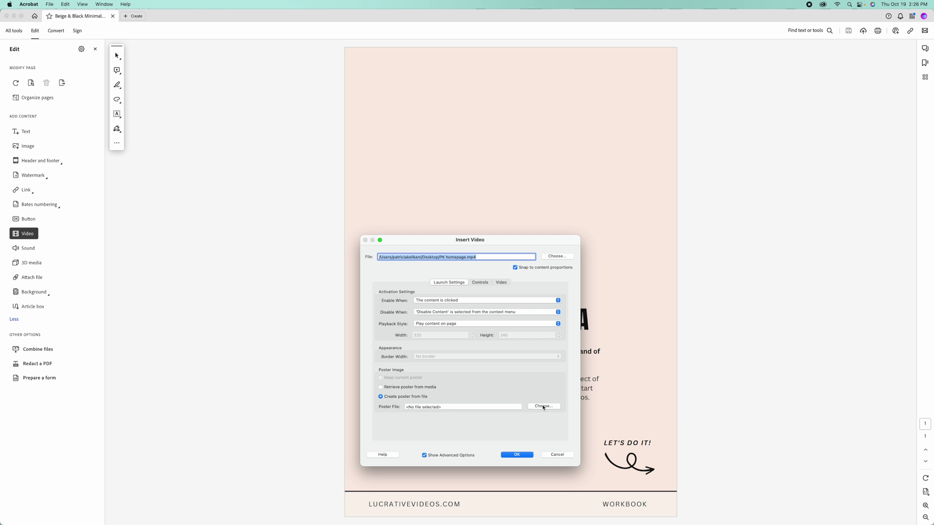
{"action": "left_click", "coordinate": [674, 385]}
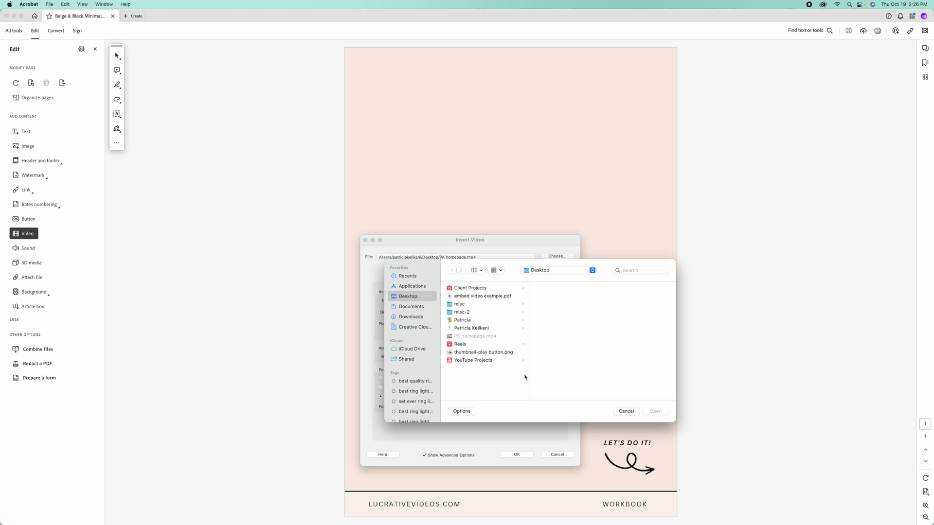
Use thumbnail-play button.png as the poster and confirm embedding the video
{"action": "left_click", "coordinate": [475, 353]}
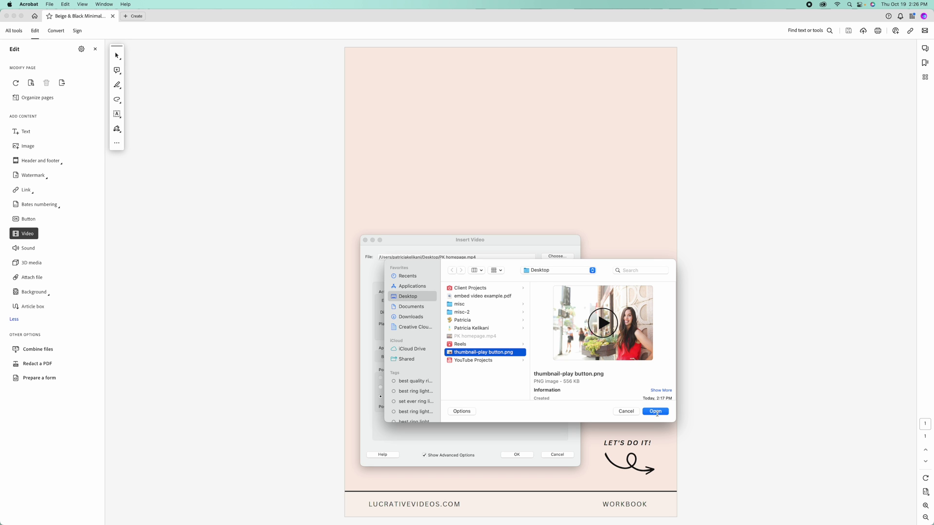
{"action": "left_click", "coordinate": [655, 411]}
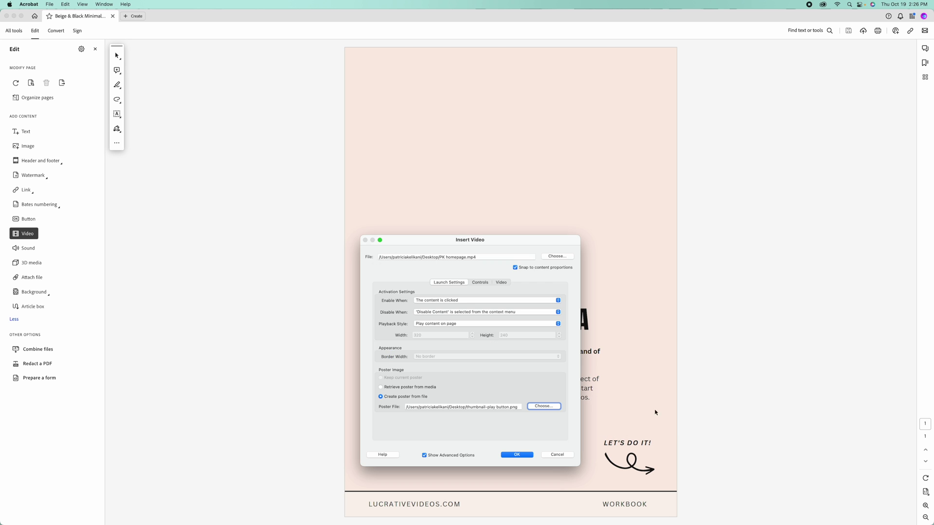
{"action": "left_click", "coordinate": [510, 457]}
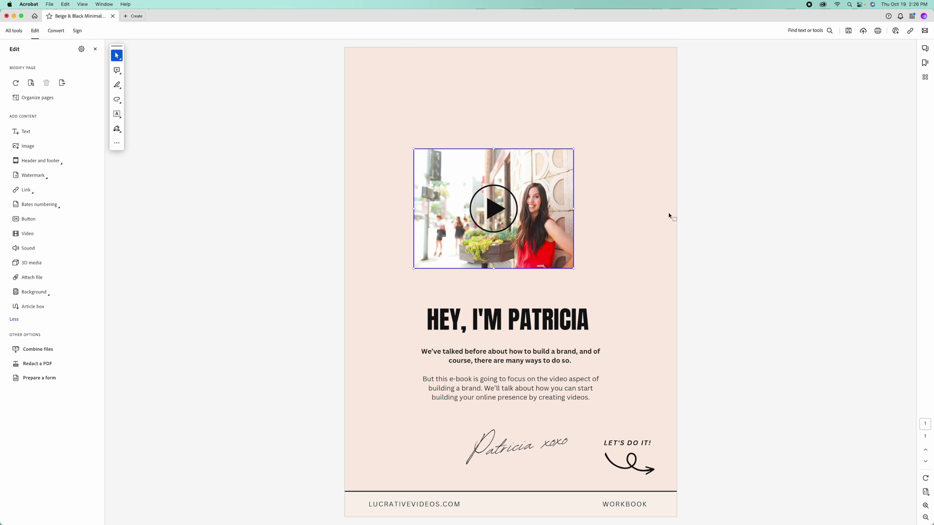
Deselect the placed video by clicking an empty spot on the page
{"action": "left_click", "coordinate": [701, 218]}
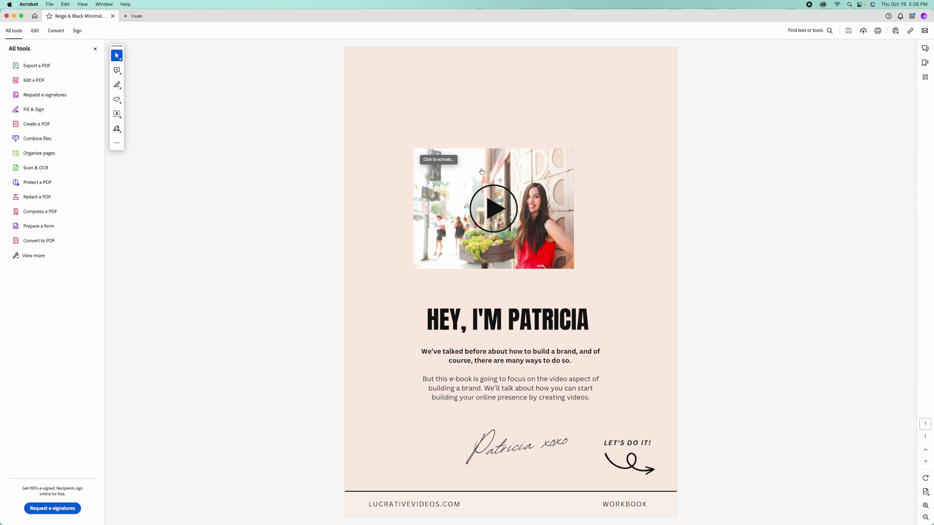
Play the PK homepage video by clicking its poster on the page
{"action": "left_click", "coordinate": [493, 210]}
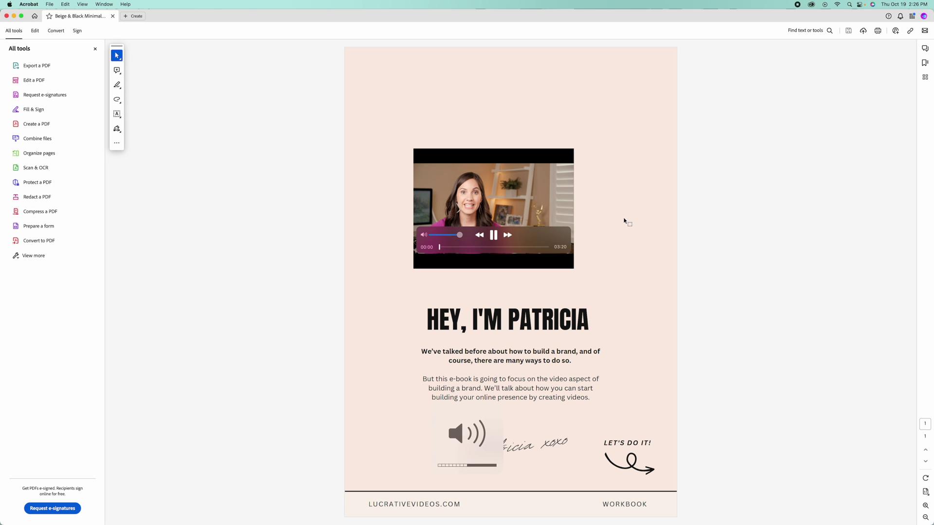